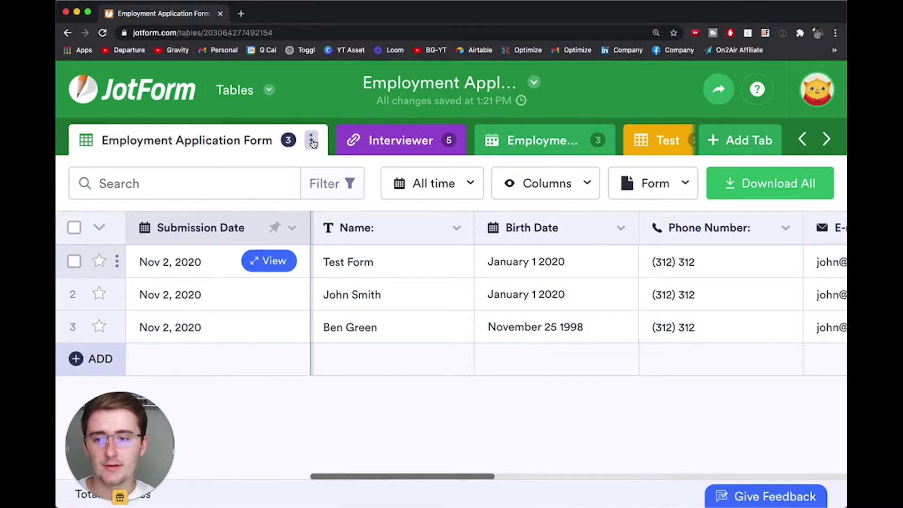
# - Open the Employment Application Form tab's live form in a new browser tab via Form > View Form
pyautogui.moveTo(588, 148)
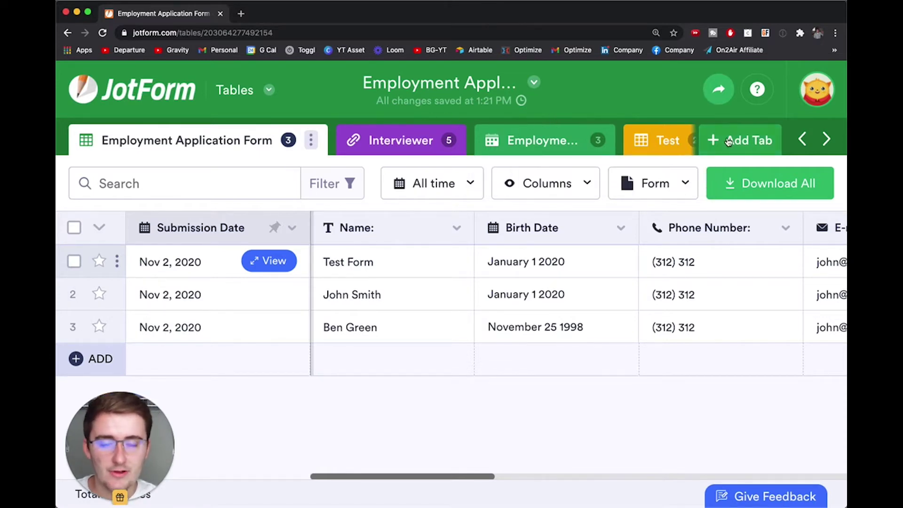
pyautogui.click(312, 140)
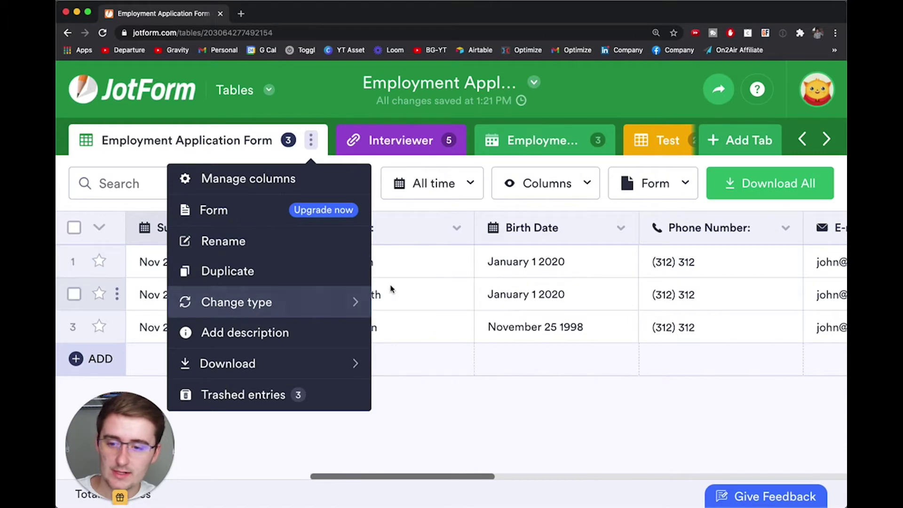
pyautogui.moveTo(315, 291)
pyautogui.moveTo(271, 207)
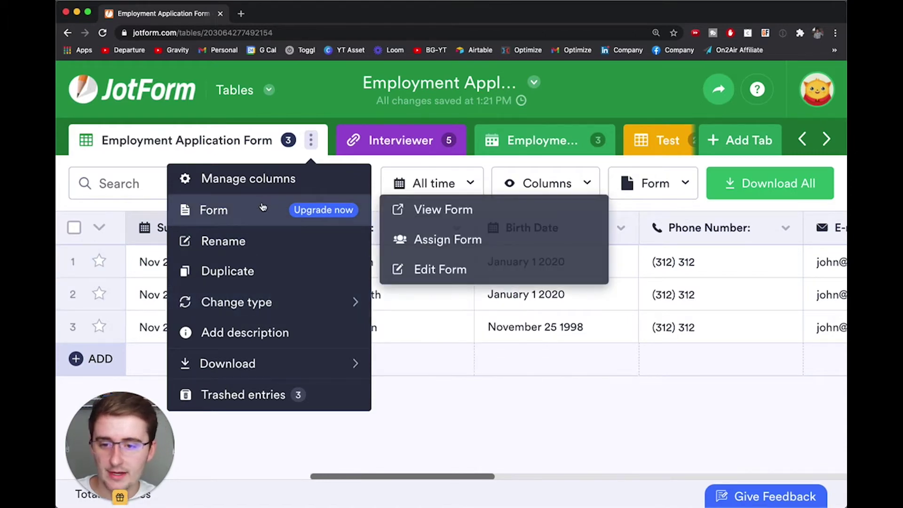
pyautogui.click(421, 209)
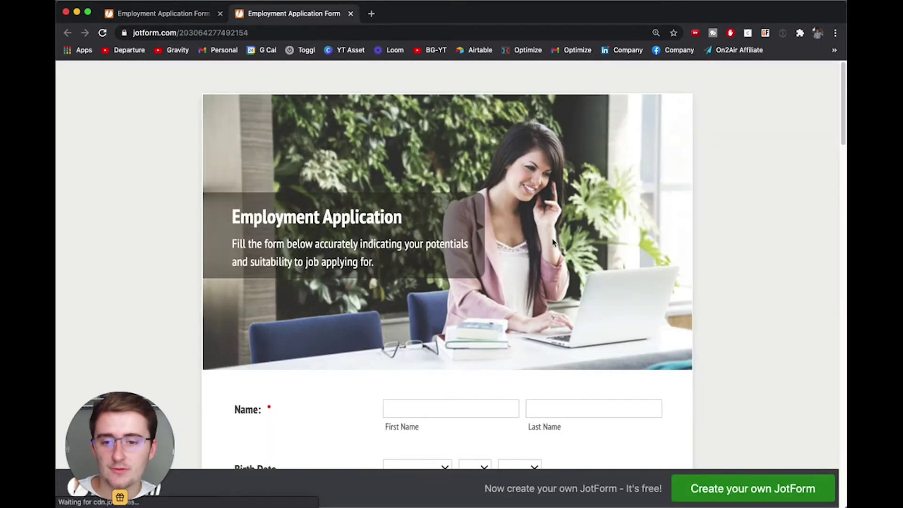
# - Scroll through the live Employment Application form, then go back to the table page
pyautogui.scroll(-7, 512, 254)
pyautogui.scroll(-3, 513, 254)
pyautogui.scroll(10, 512, 254)
pyautogui.click(170, 14)
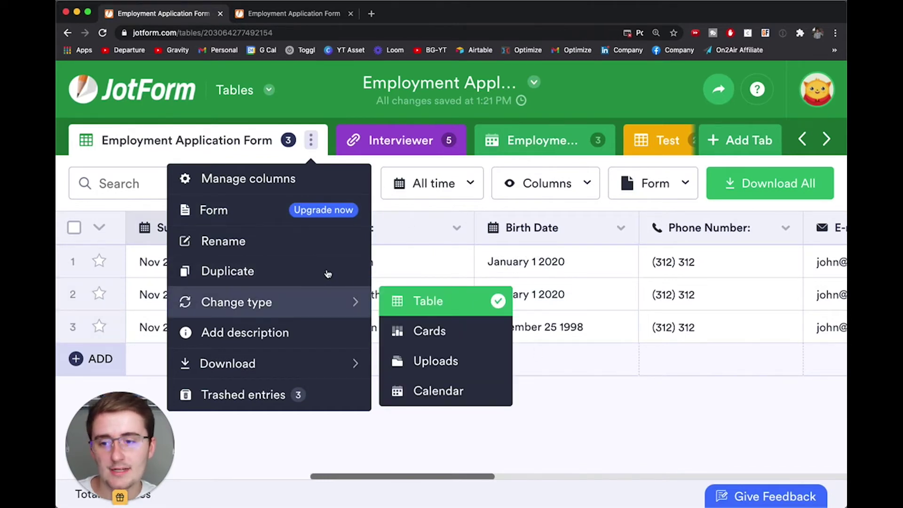
# - Close the tab options, begin a new tab setup, then cancel it
pyautogui.click(470, 437)
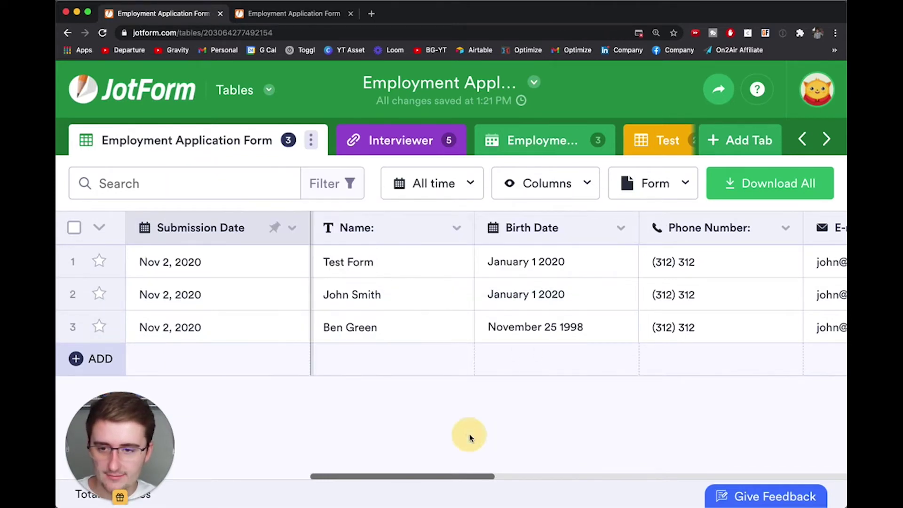
pyautogui.click(729, 139)
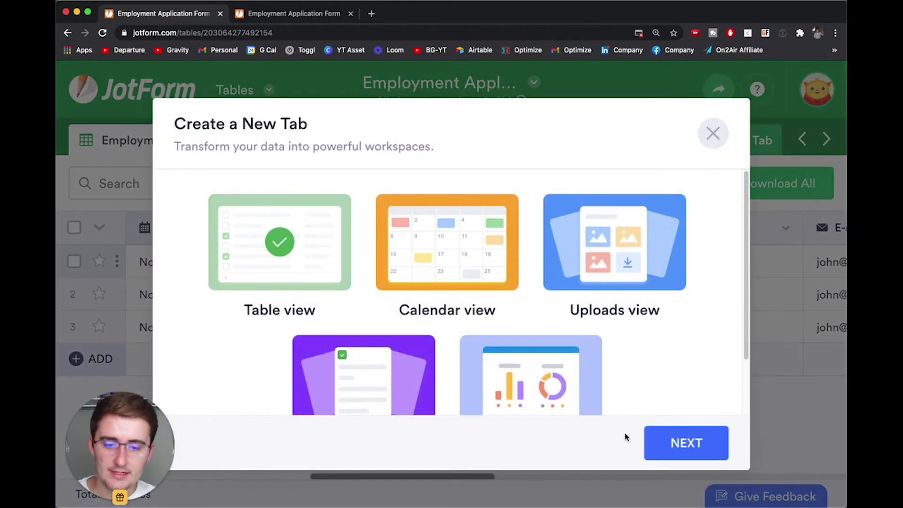
pyautogui.click(667, 447)
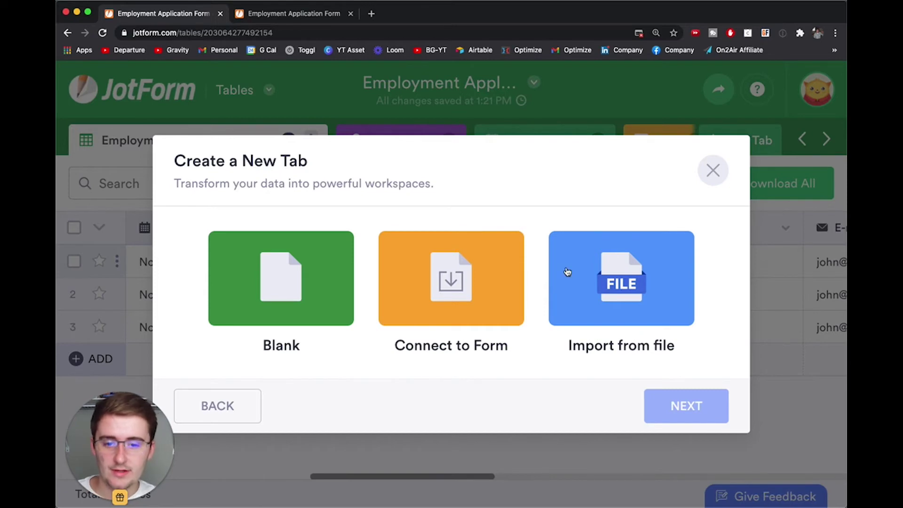
pyautogui.click(713, 169)
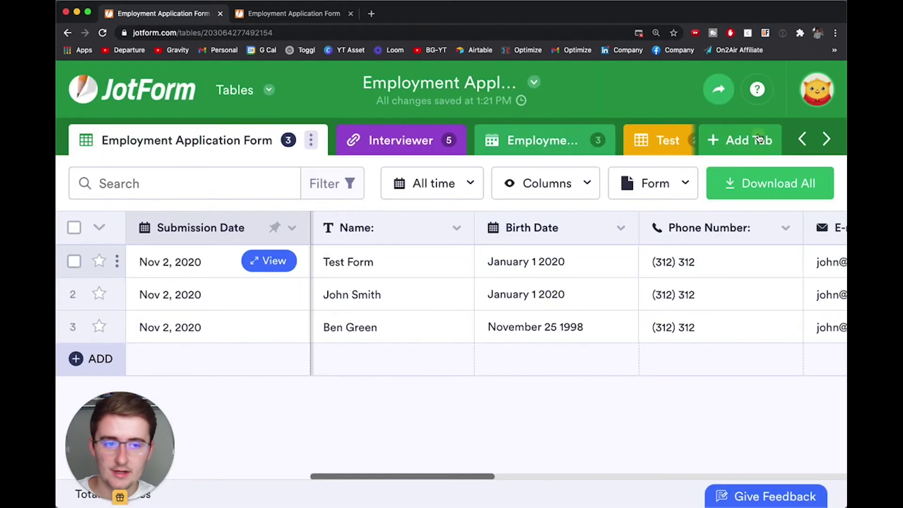
# - Start a new Table-view tab using Connect to Form, with Course Registration Form as its source
pyautogui.click(750, 139)
pyautogui.click(303, 252)
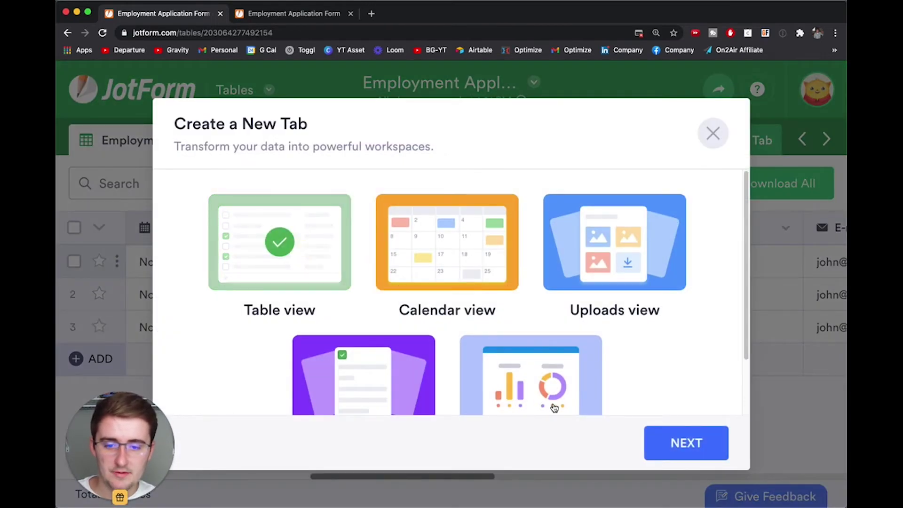
pyautogui.click(675, 441)
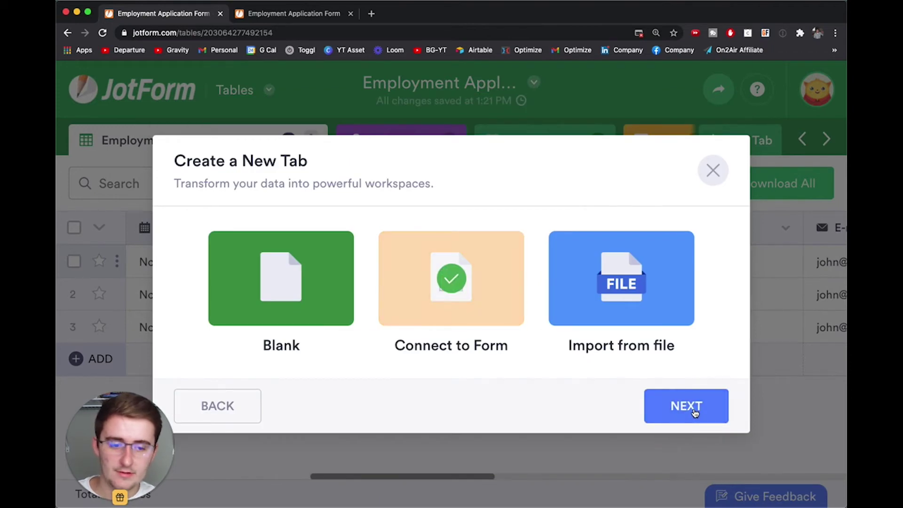
pyautogui.click(695, 413)
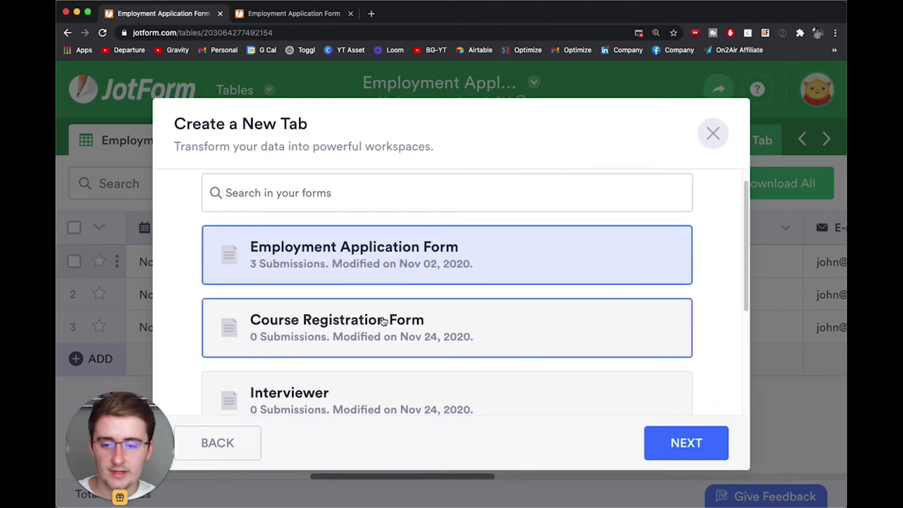
pyautogui.click(383, 321)
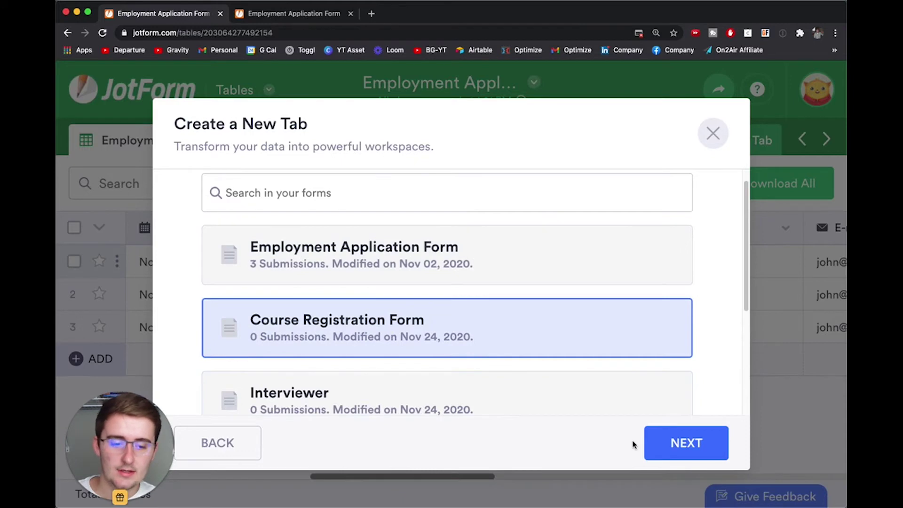
# - On the fields step, select all Course Registration fields, then remove Last Update Date
pyautogui.click(684, 444)
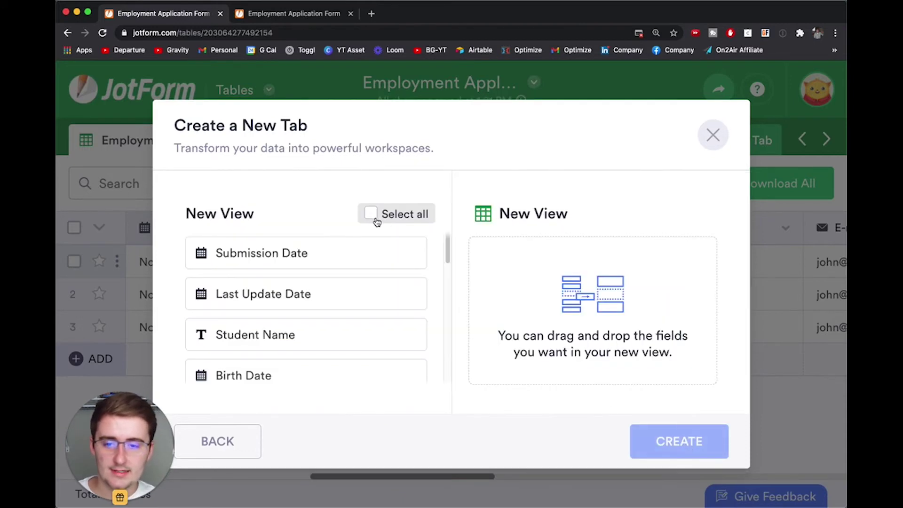
pyautogui.scroll(-2, 369, 359)
pyautogui.scroll(2, 368, 359)
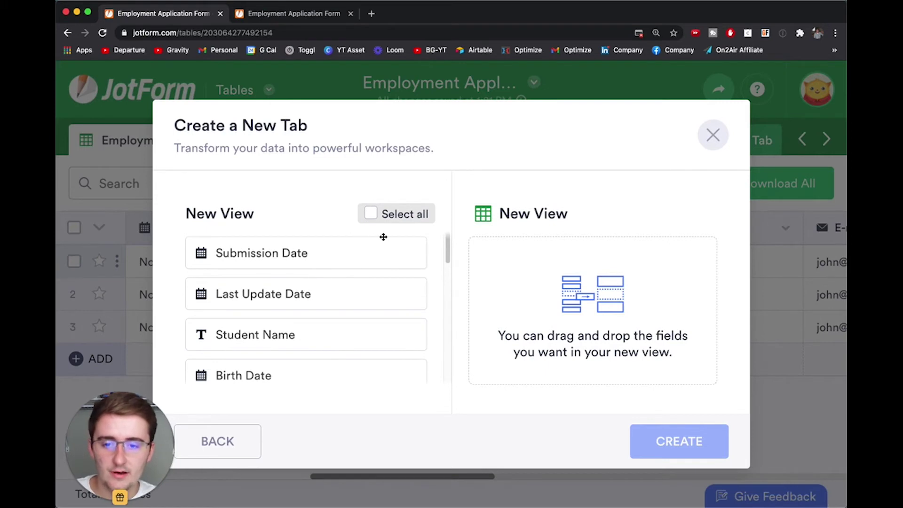
pyautogui.click(370, 214)
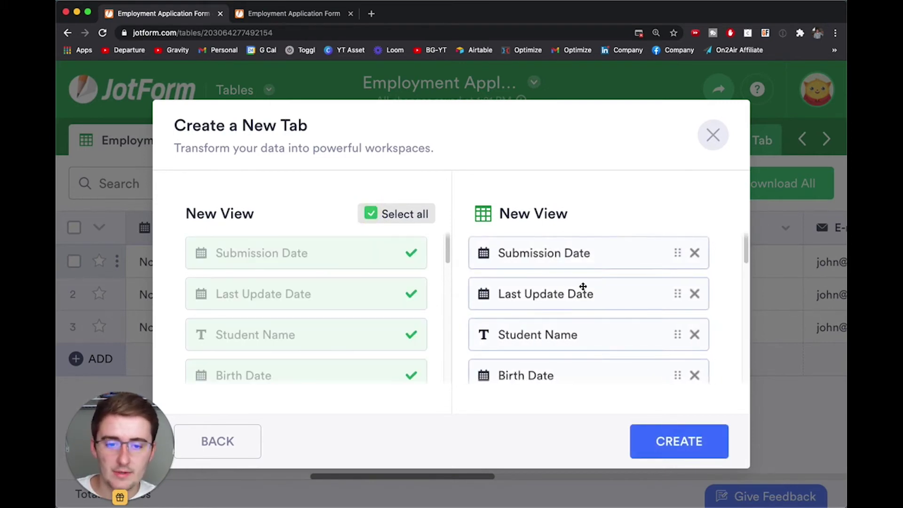
pyautogui.scroll(-5, 601, 294)
pyautogui.scroll(5, 578, 294)
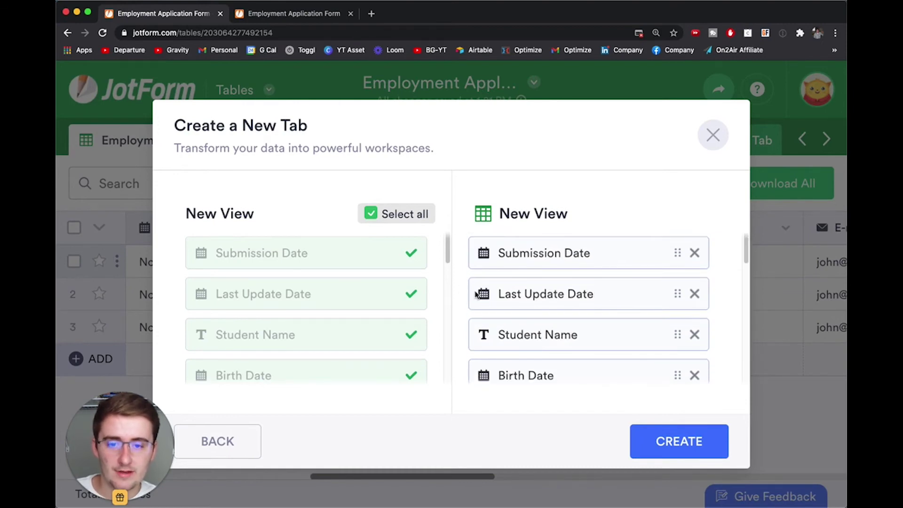
pyautogui.click(694, 293)
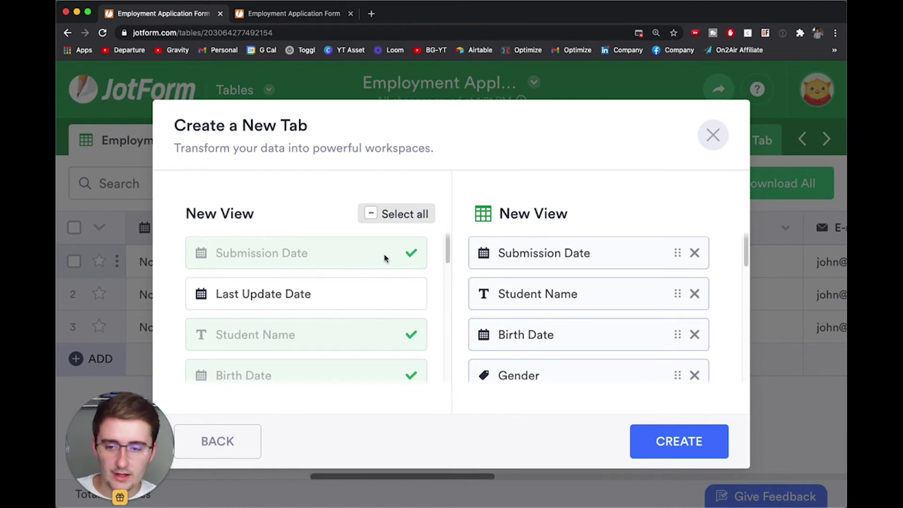
# - Try adding only Submission Date, Last Update Date and Student Name, then reselect all fields
pyautogui.click(370, 212)
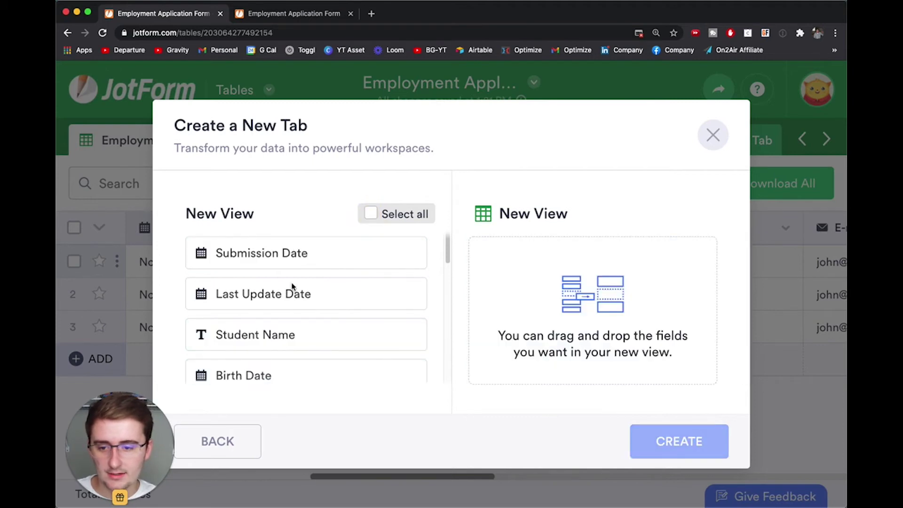
pyautogui.click(292, 251)
pyautogui.click(285, 294)
pyautogui.click(283, 337)
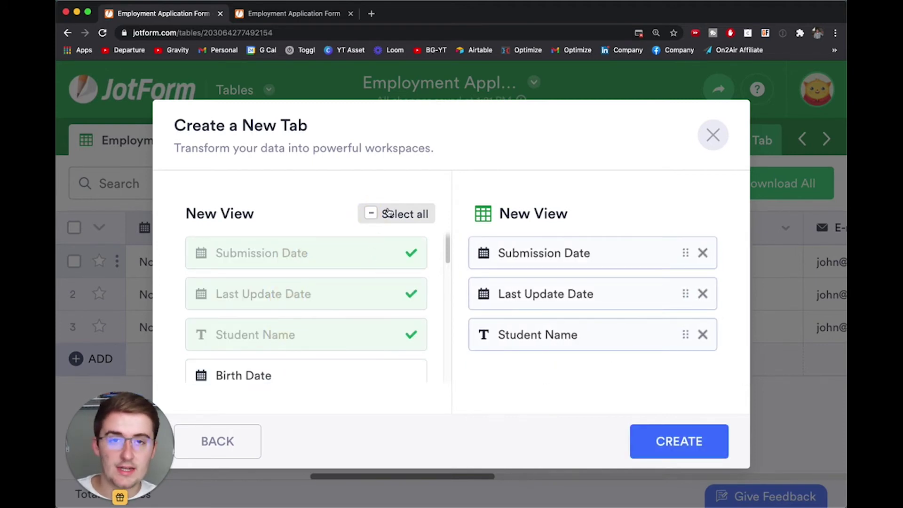
pyautogui.click(370, 214)
pyautogui.click(370, 213)
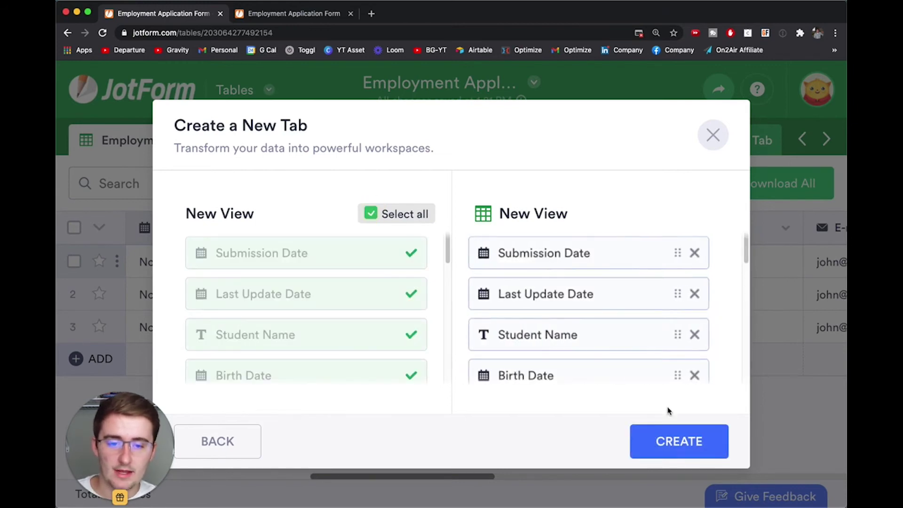
# - Create the empty Course Registration Form tab and compare its live form with the Employment Application form
pyautogui.click(709, 435)
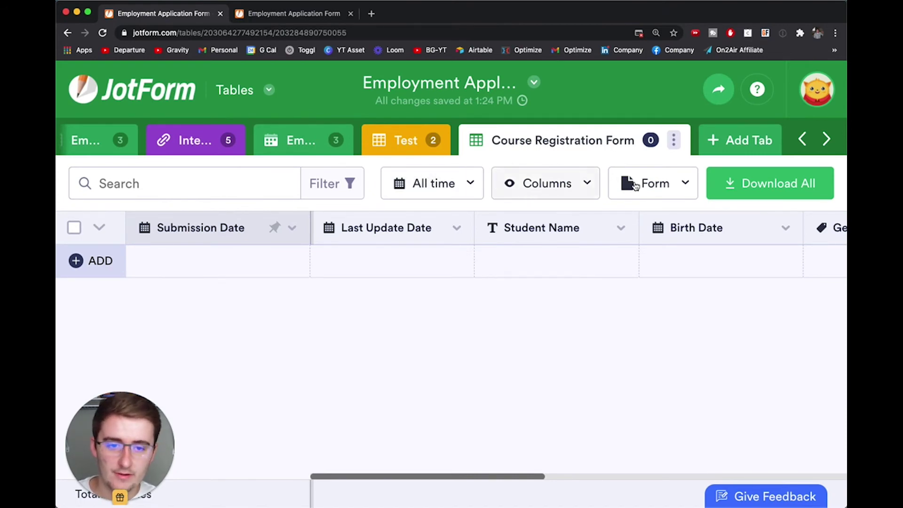
pyautogui.click(663, 183)
pyautogui.click(456, 243)
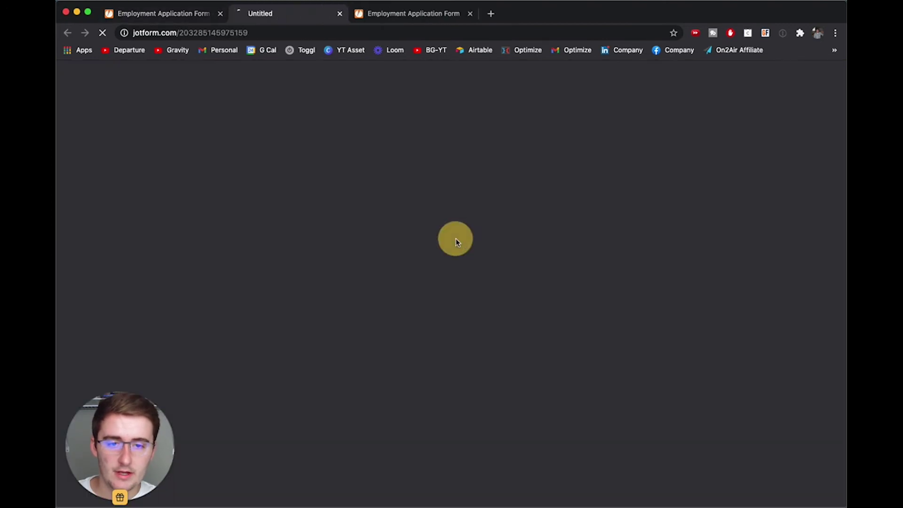
pyautogui.scroll(-15, 440, 250)
pyautogui.scroll(15, 439, 250)
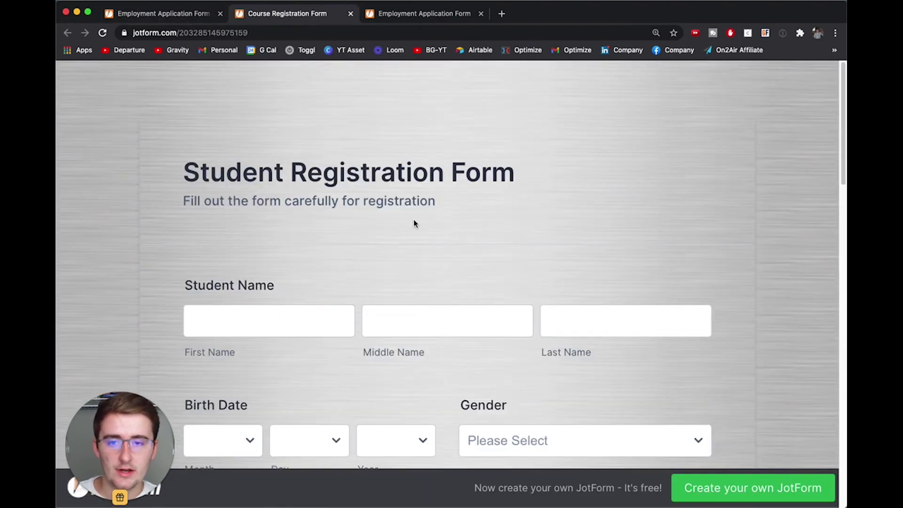
pyautogui.click(424, 14)
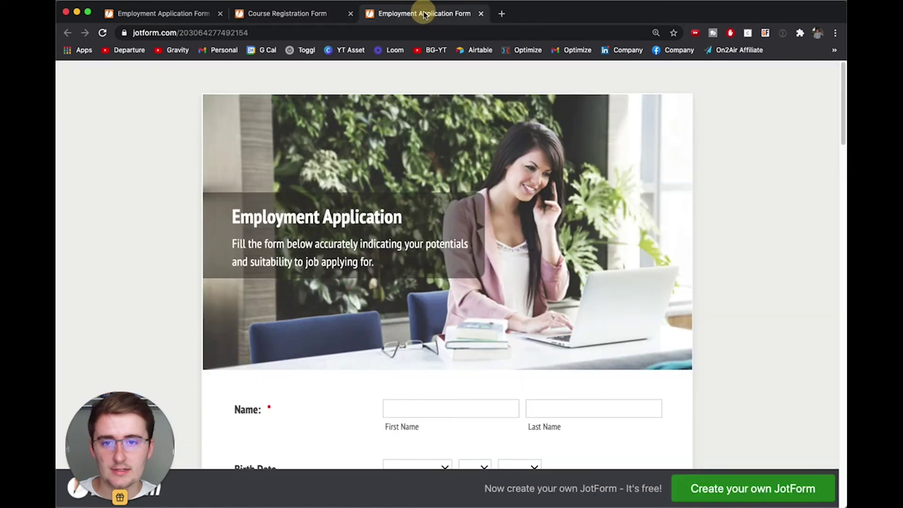
pyautogui.click(301, 17)
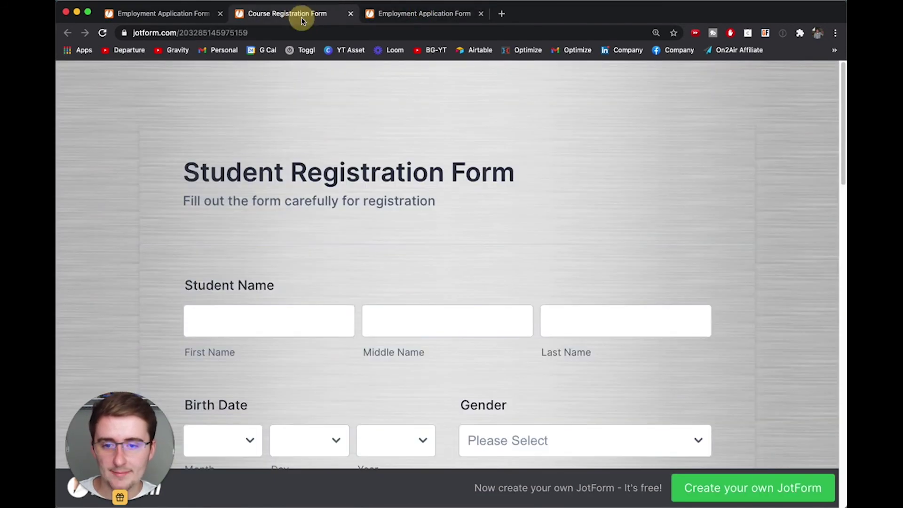
# - Return to JotForm Tables to view the empty Course Registration Form tab
pyautogui.click(147, 15)
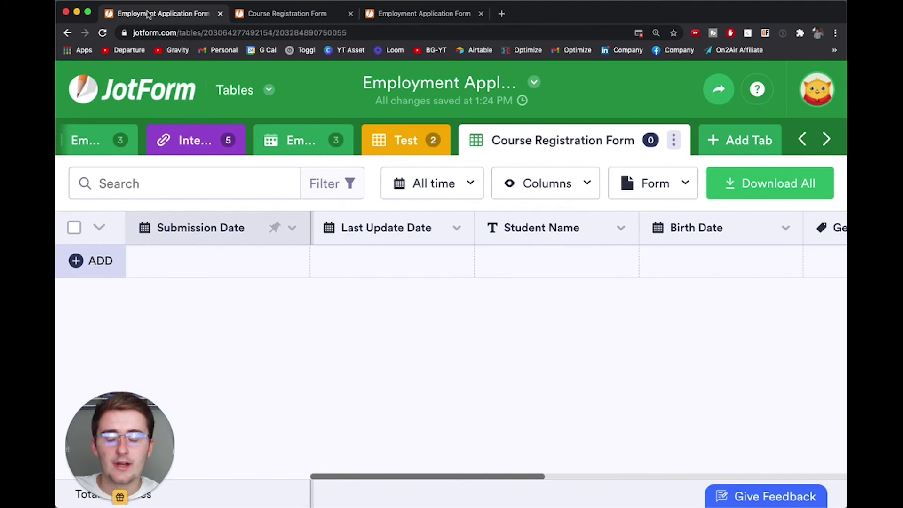